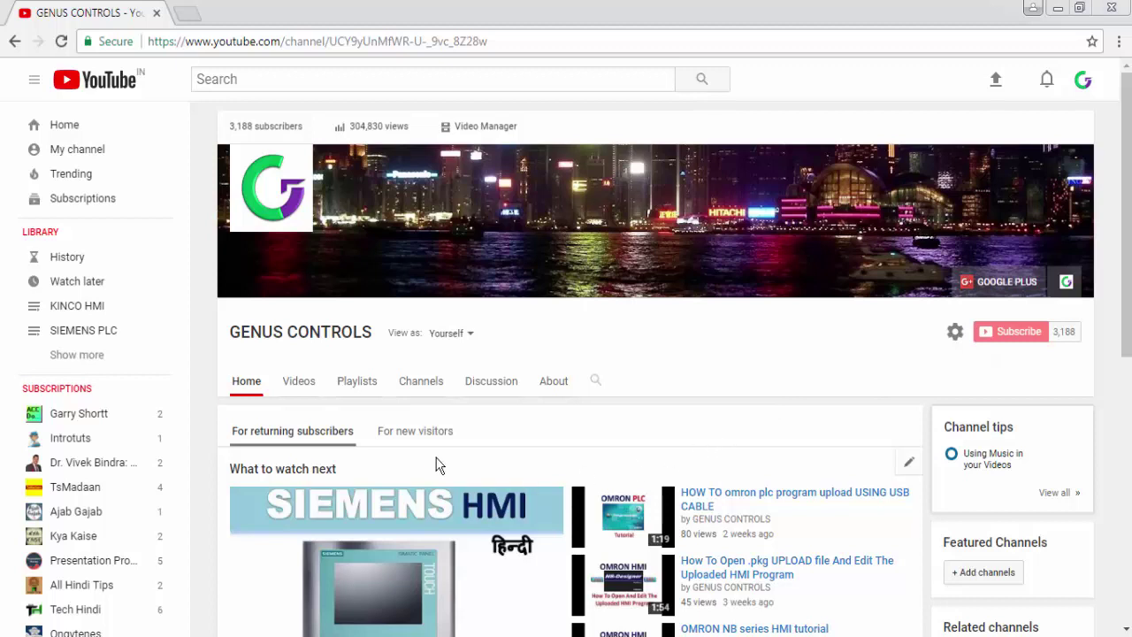
left_click(300, 382)
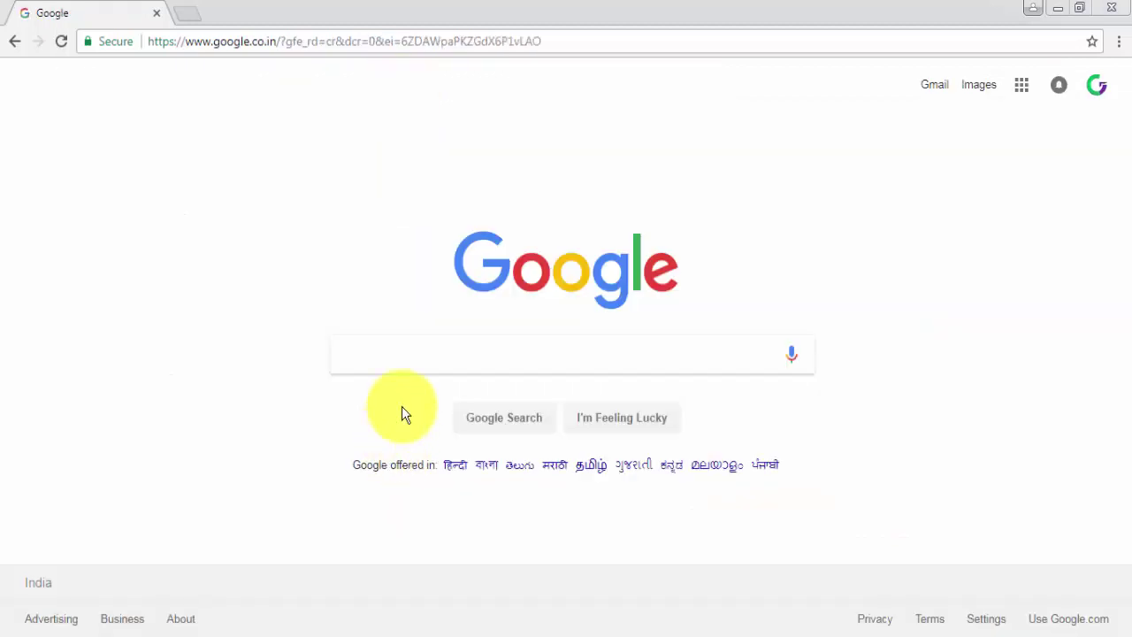
Search Google for "delta electronics" and open the official Delta Electronics website from the results
left_click(409, 350)
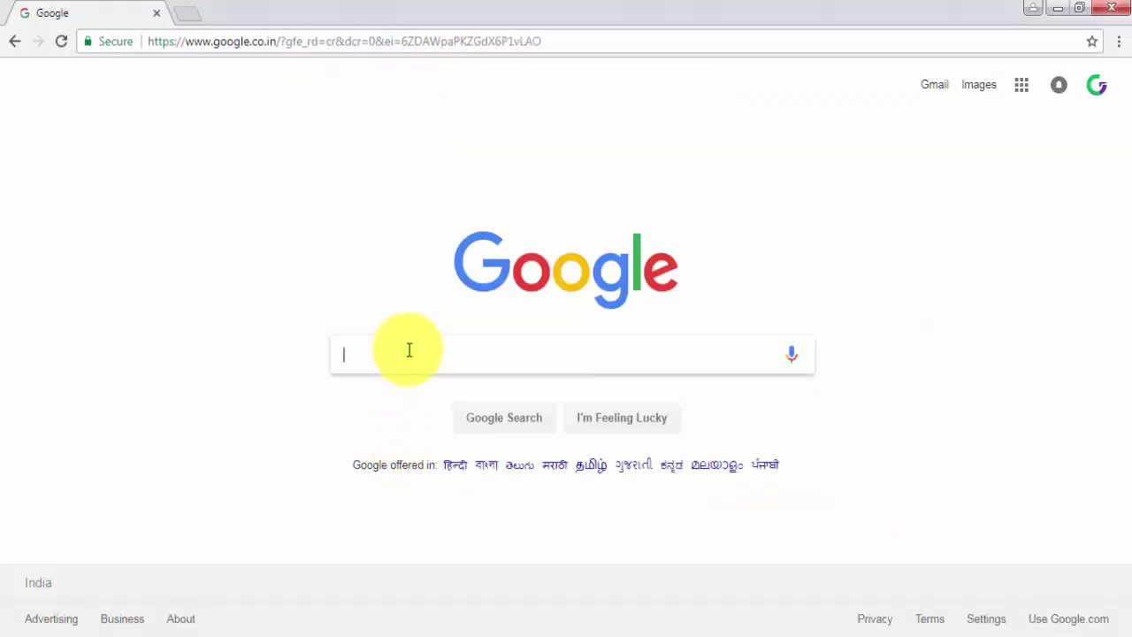
type("DE")
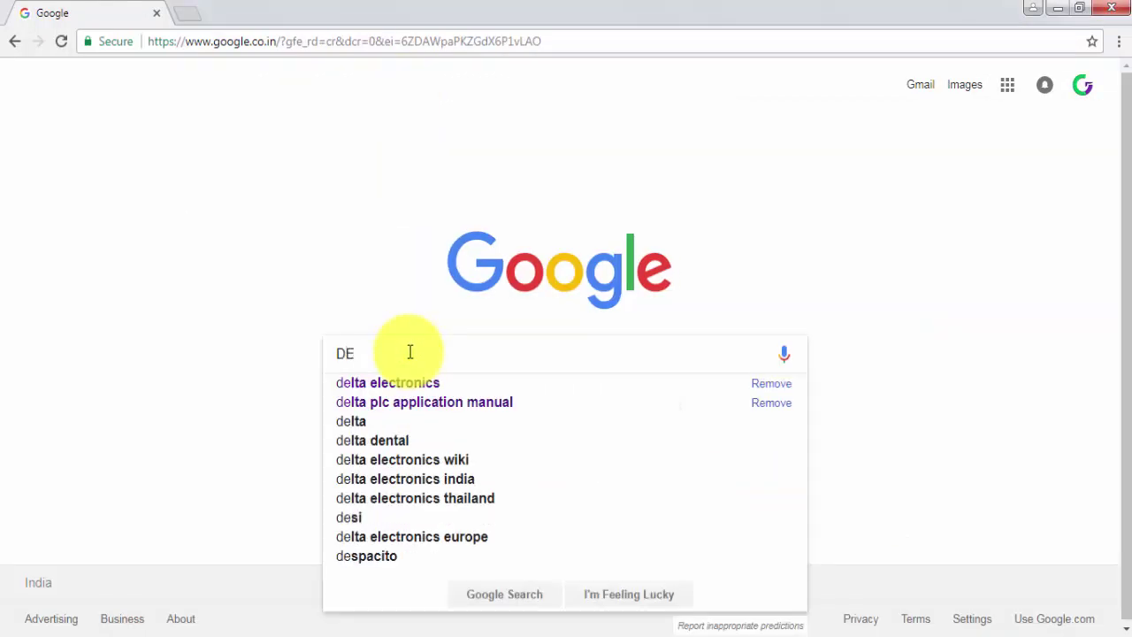
type("L")
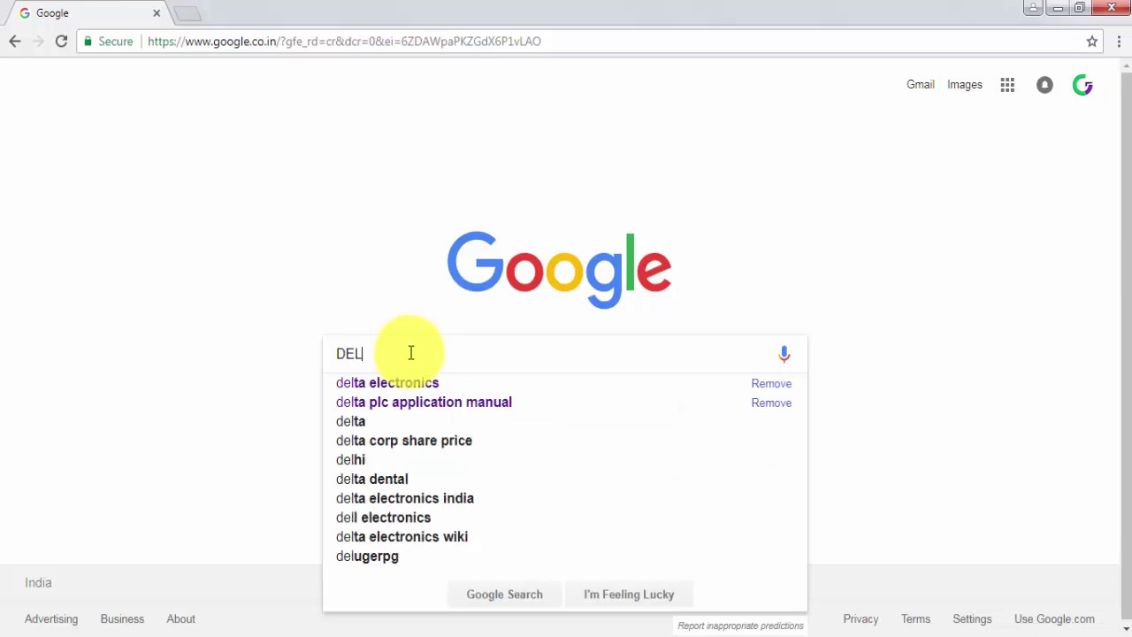
left_click(427, 383)
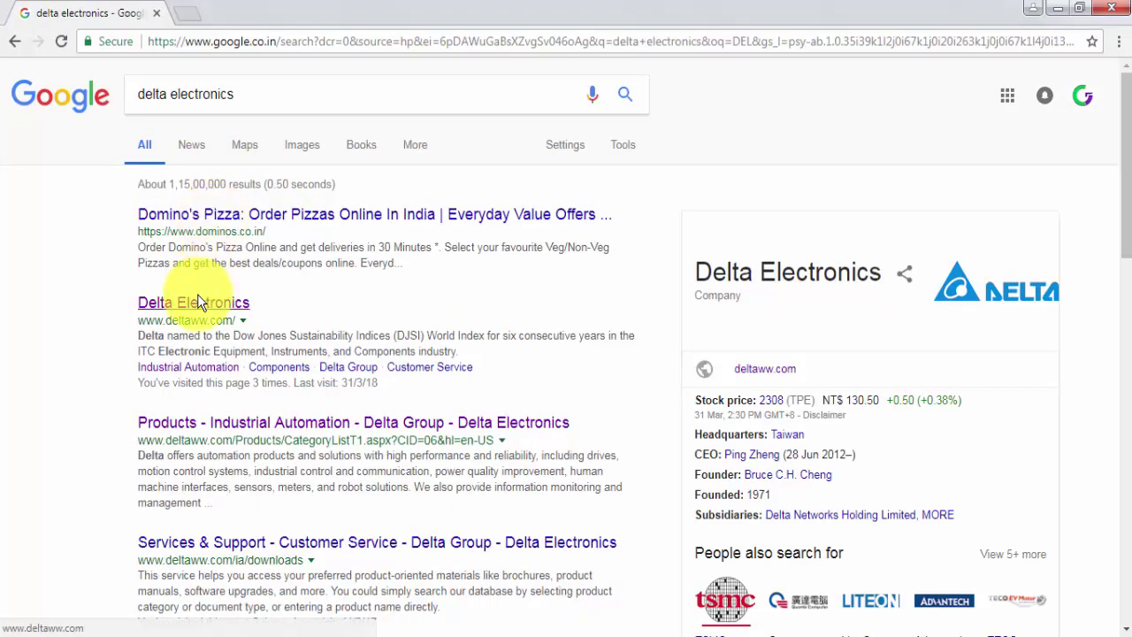
left_click(195, 303)
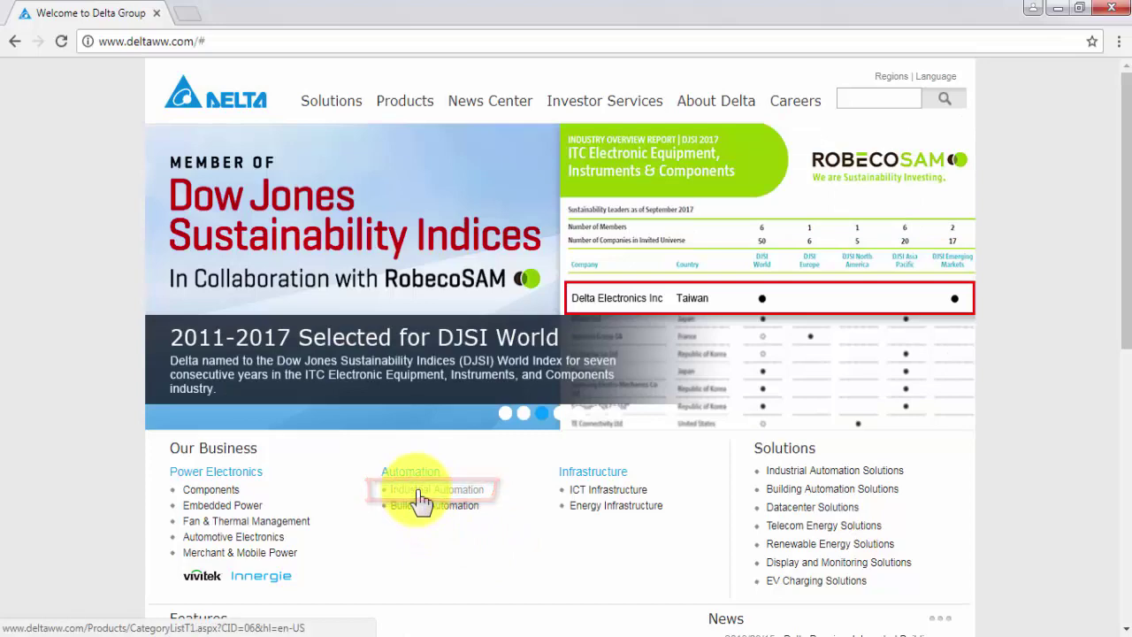
Go to Delta's Industrial Automation products page and open its Download Center
left_click(420, 491)
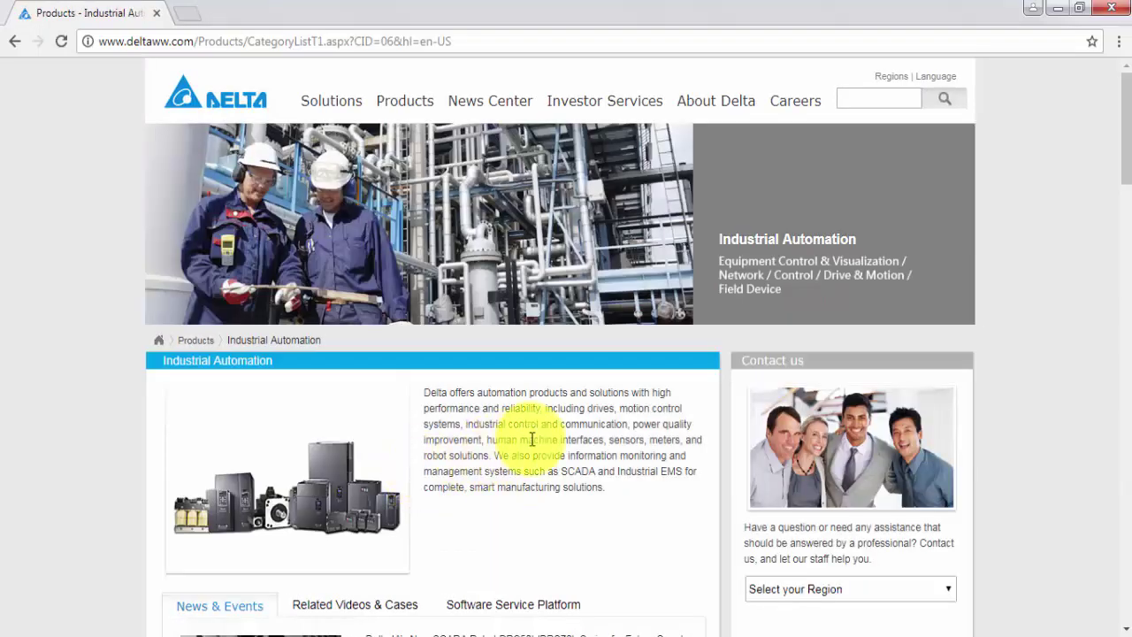
scroll(530, 446, "down", 2)
scroll(530, 446, "down", 5)
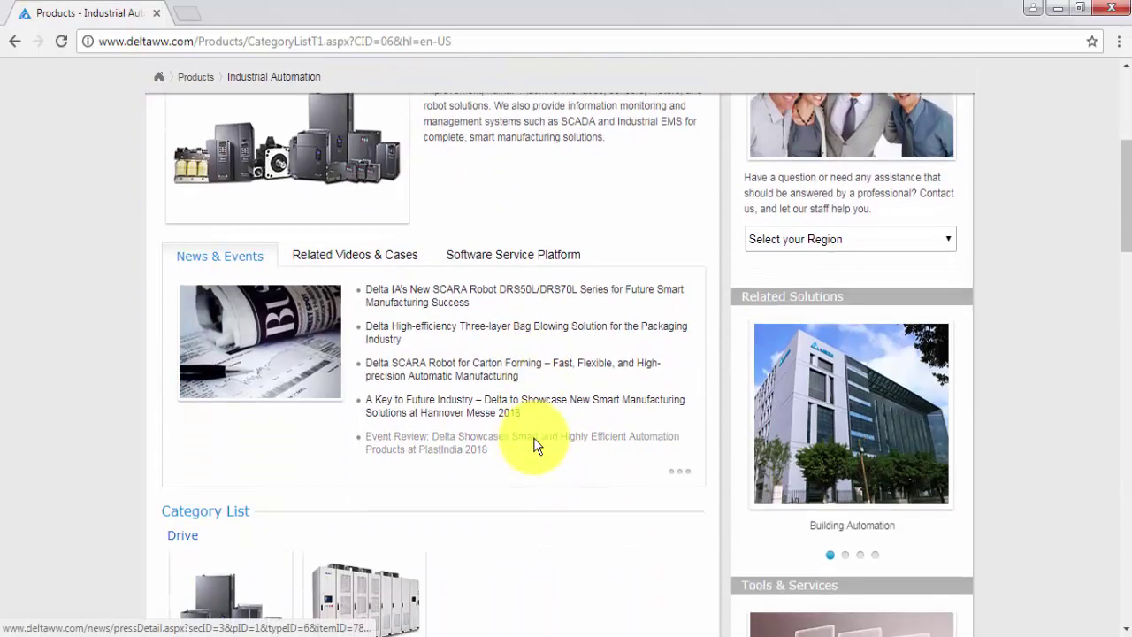
scroll(533, 444, "down", 3)
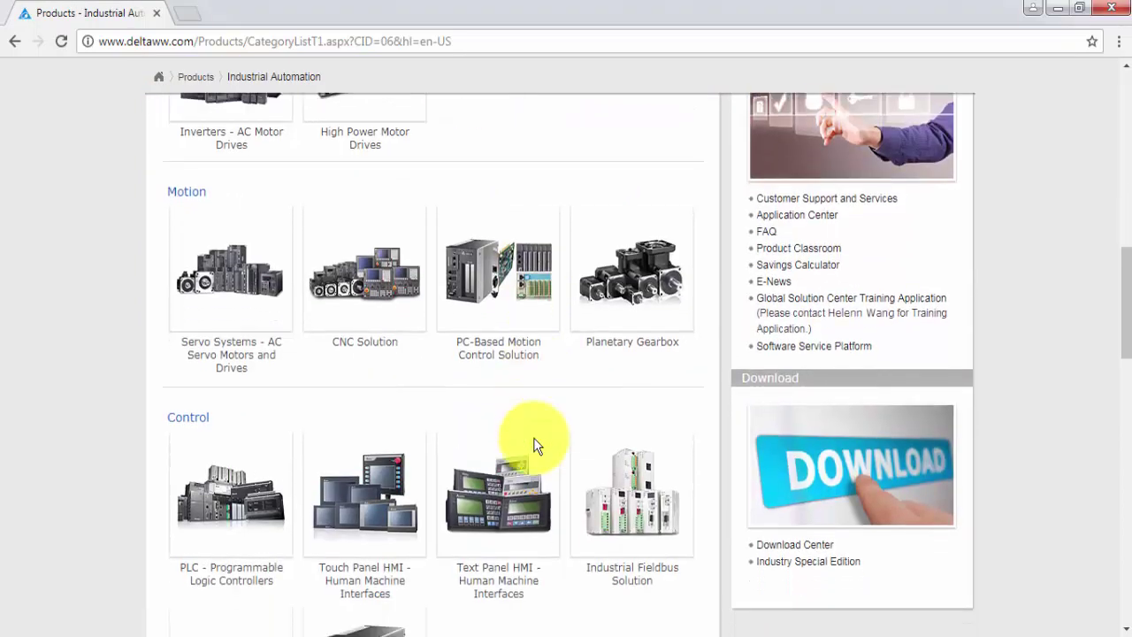
scroll(934, 379, "down", 3)
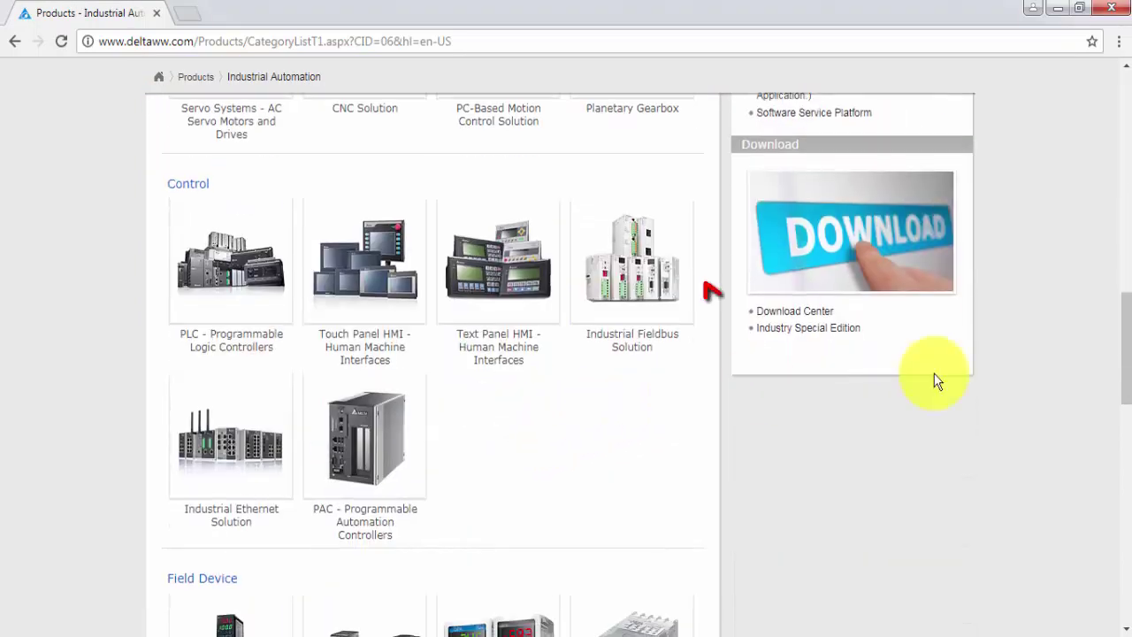
left_click(791, 312)
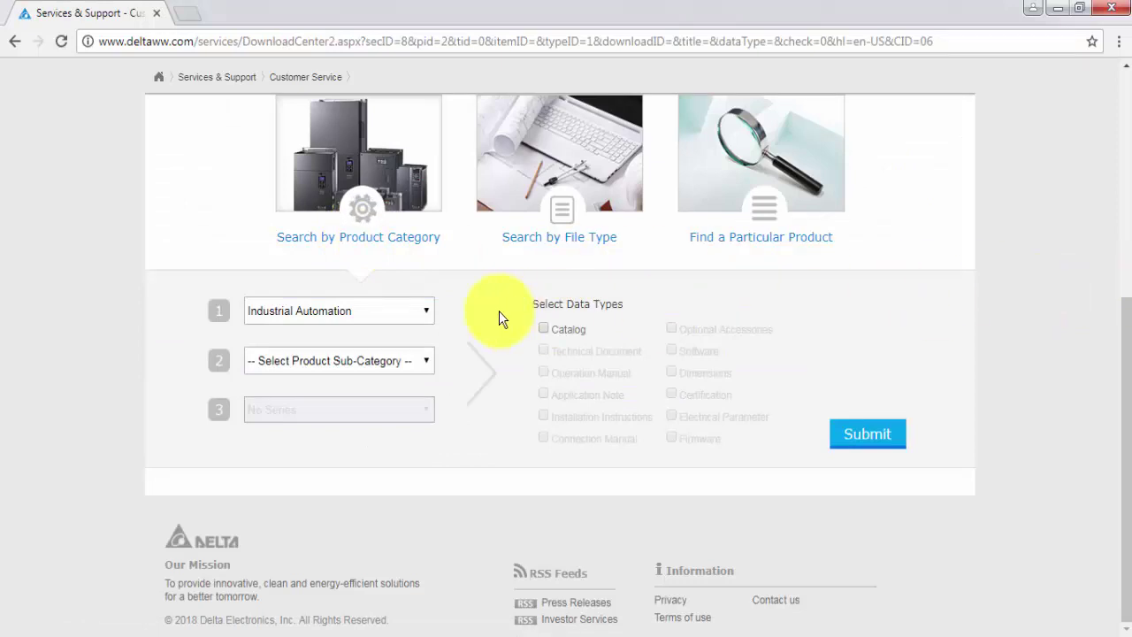
Keep Industrial Automation as the product category and choose Touch Panel HMI - Human Machine Interfaces as the sub-category
left_click(360, 312)
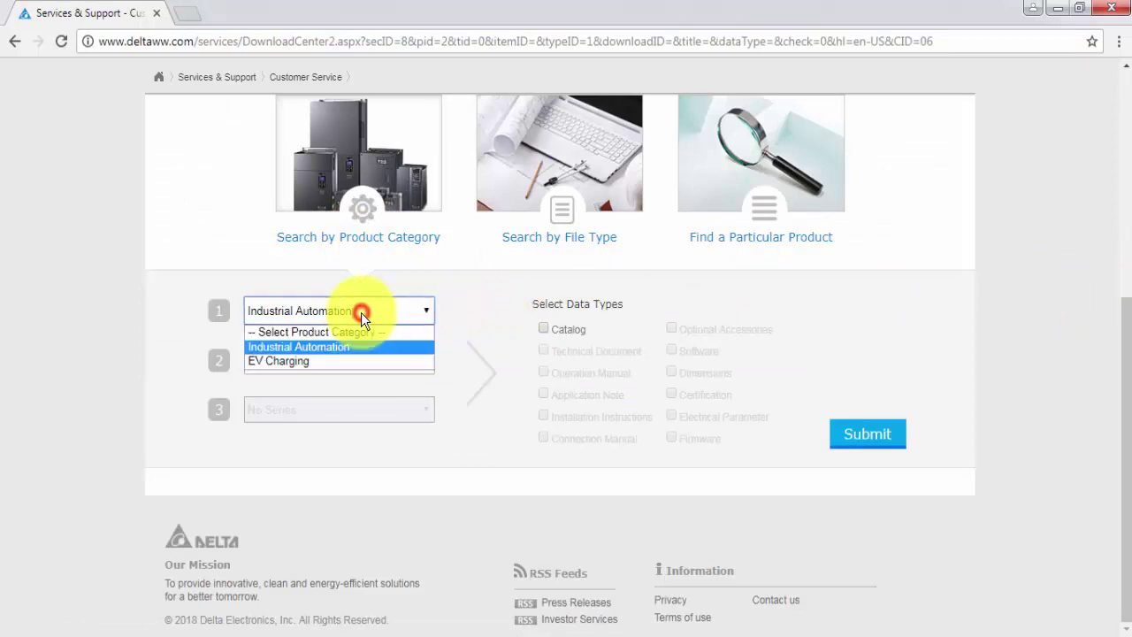
left_click(361, 312)
left_click(349, 359)
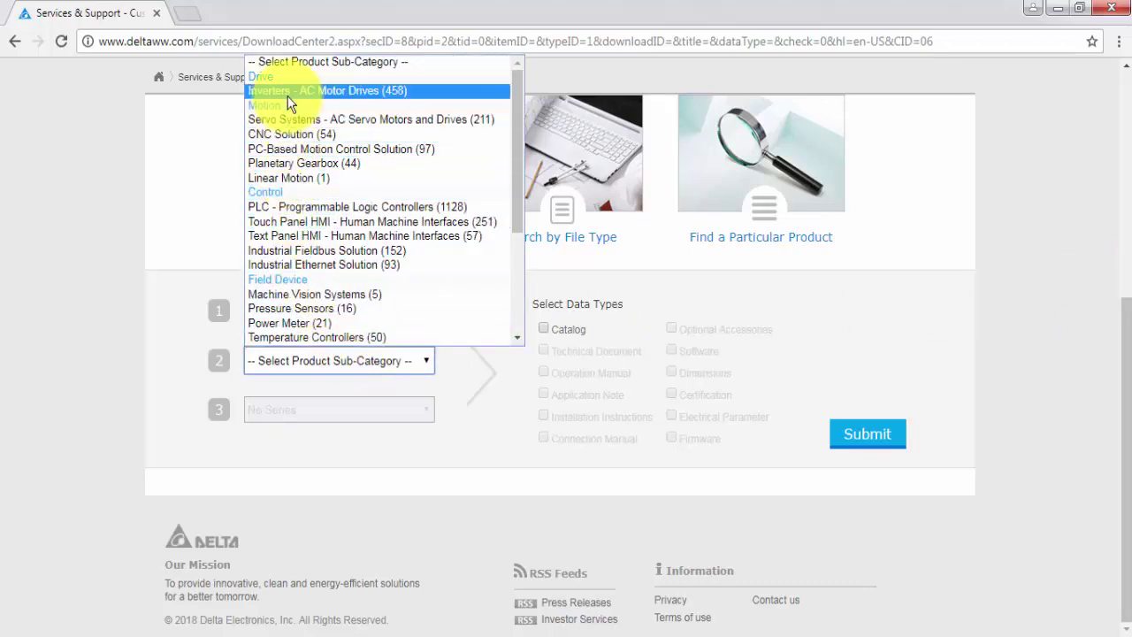
left_click(511, 122)
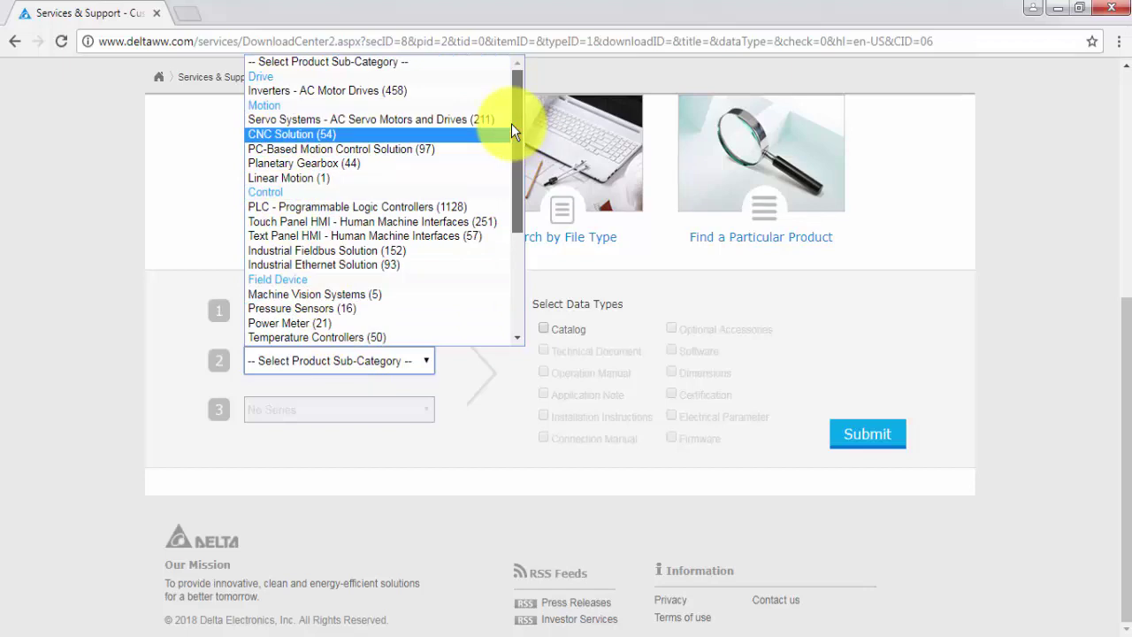
left_click(371, 222)
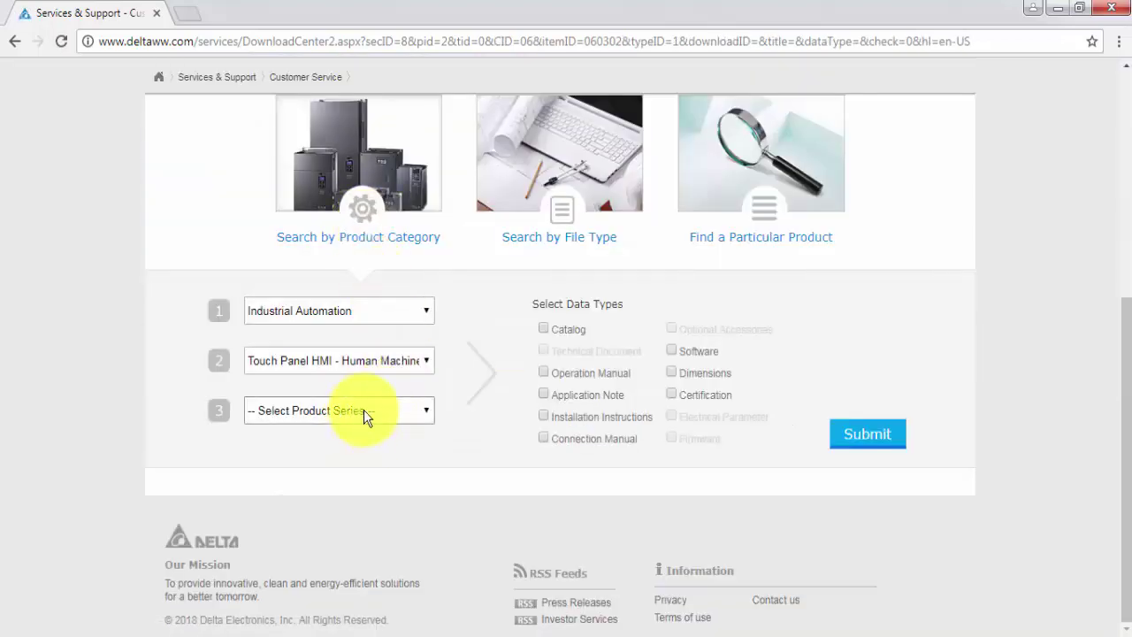
Choose the DOP-B product series, select Software as the data type and submit the search
left_click(363, 409)
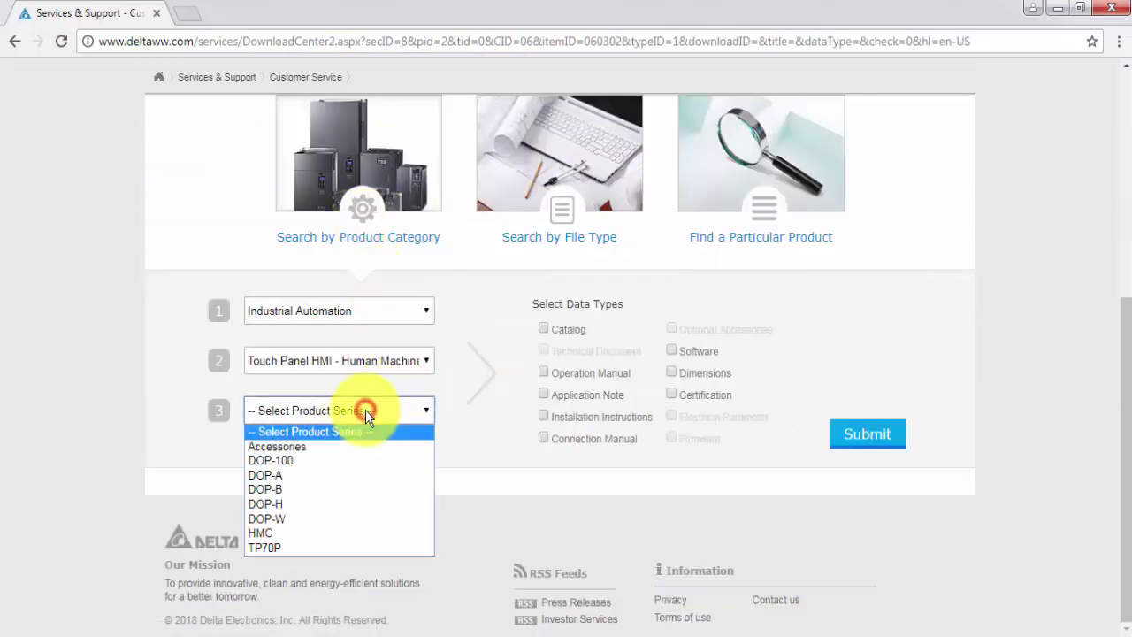
left_click(304, 488)
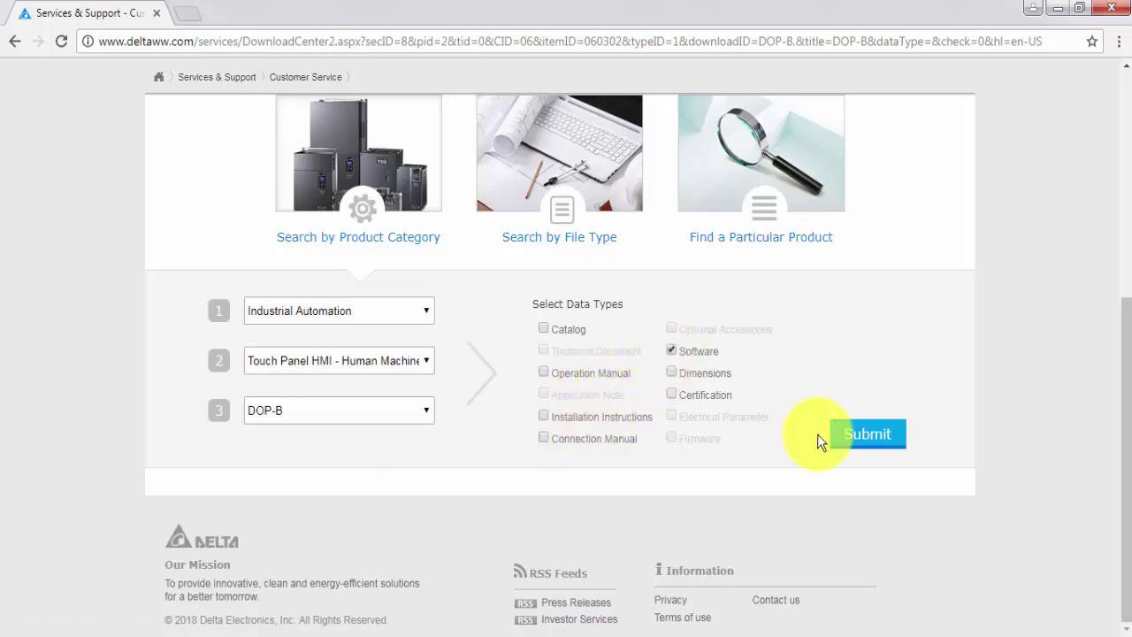
left_click(856, 442)
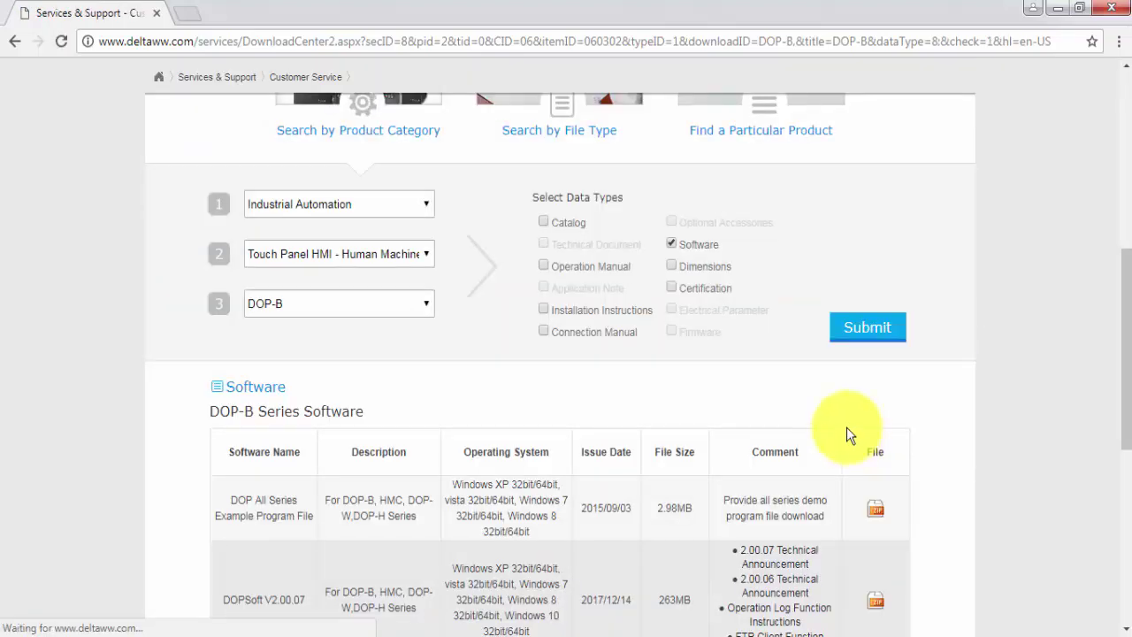
Download the DOPSoft V2.00.07 zip file from the DOP-B Series Software table
scroll(408, 440, "down", 1)
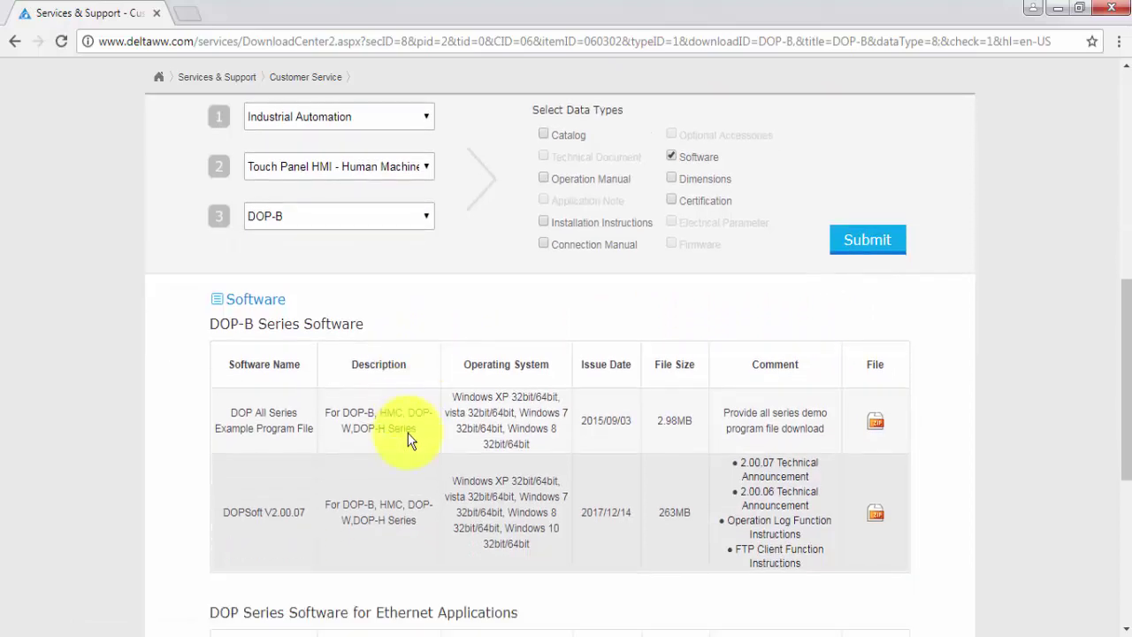
scroll(407, 433, "down", 1)
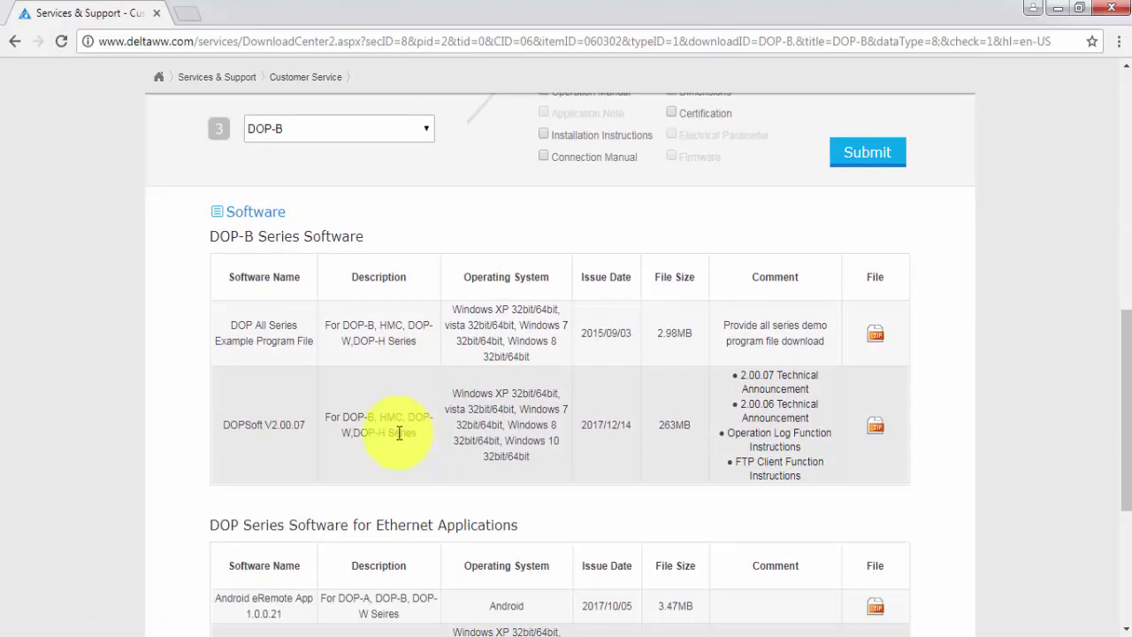
left_click(876, 434)
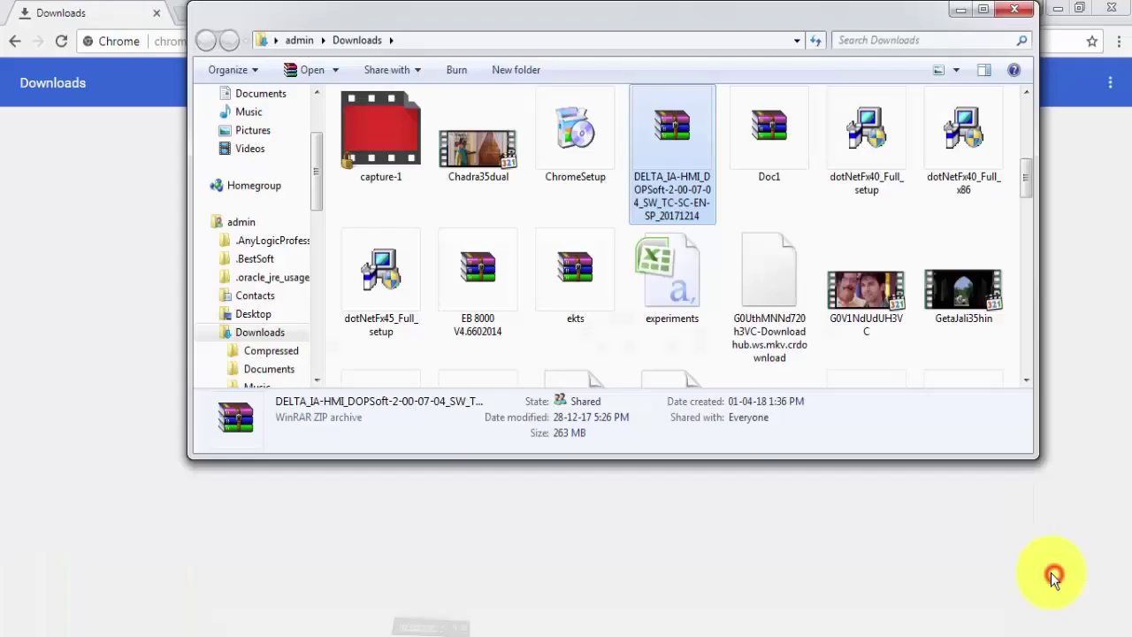
Open the downloaded DOPSoft archive in WinRAR and run DOPSoft 2.00.07.04 Build DEC_14_2017.exe, allowing it to start
double_click(669, 125)
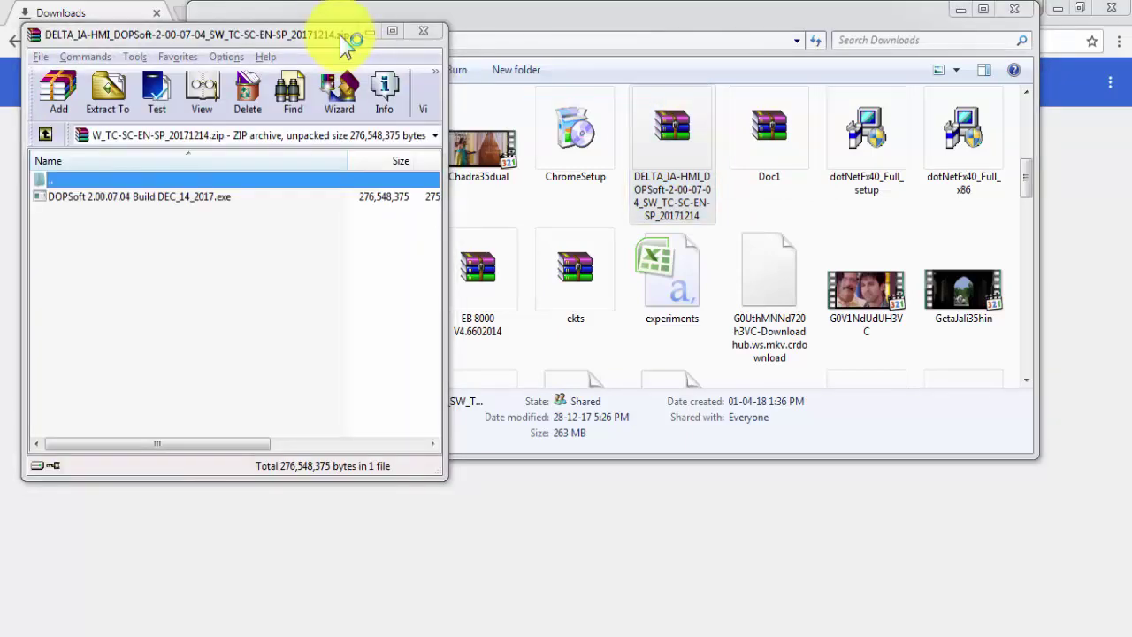
left_click(395, 34)
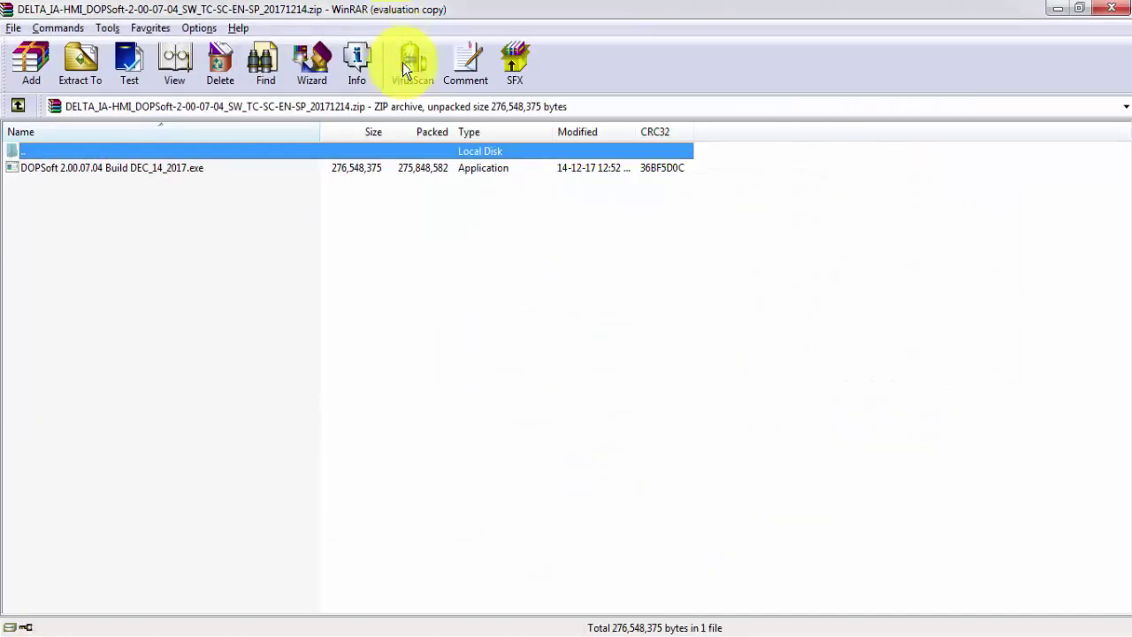
double_click(171, 176)
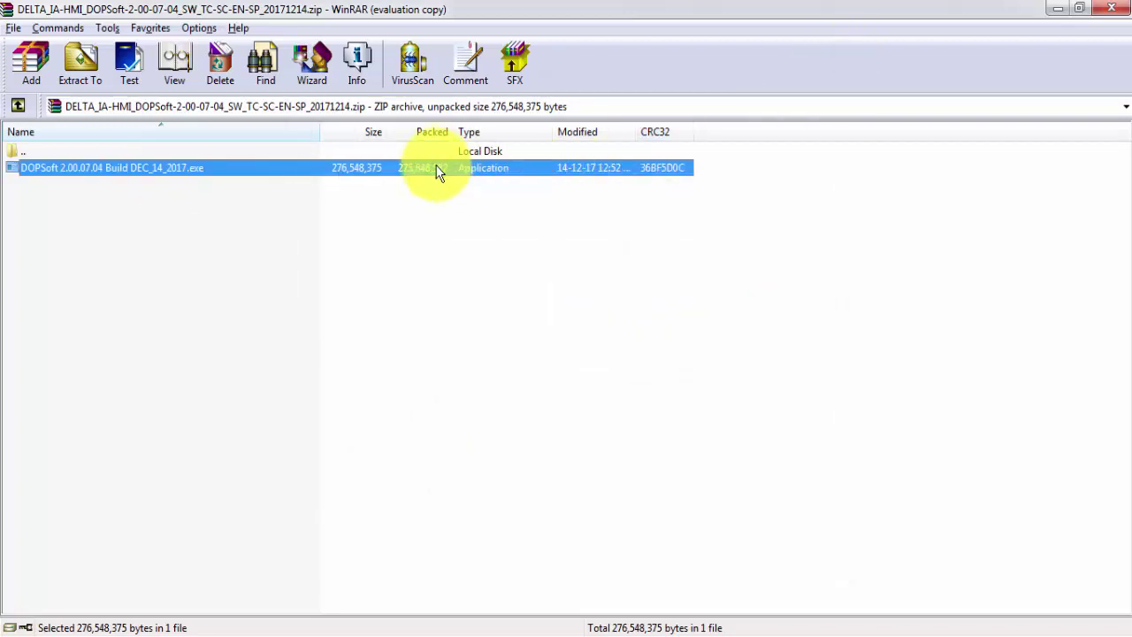
left_click(427, 241)
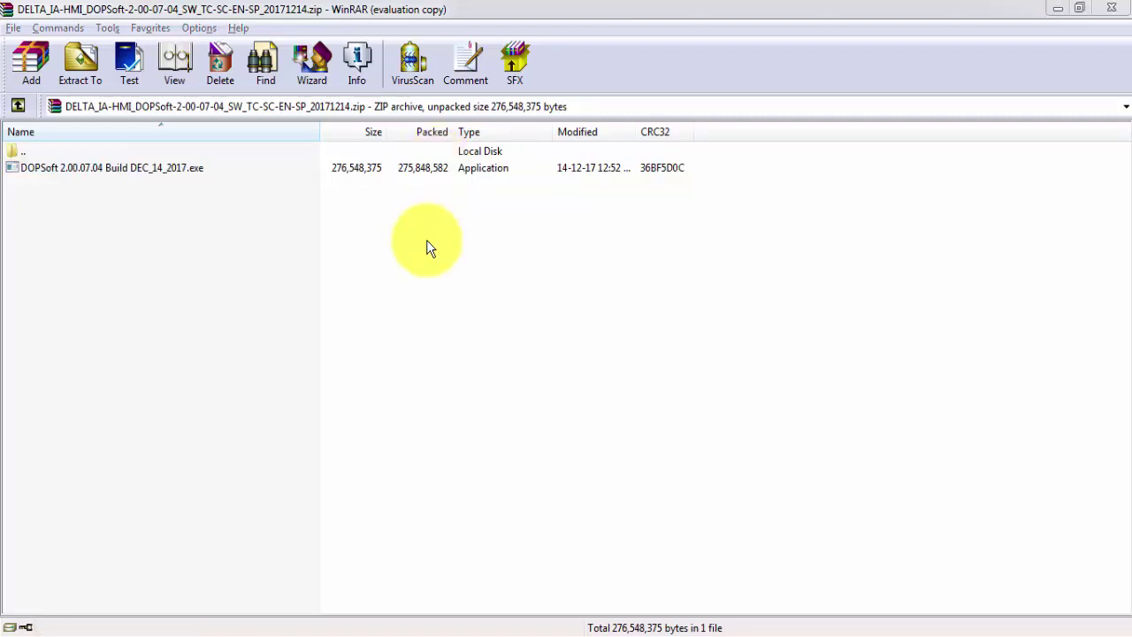
key("Down")
key("Return")
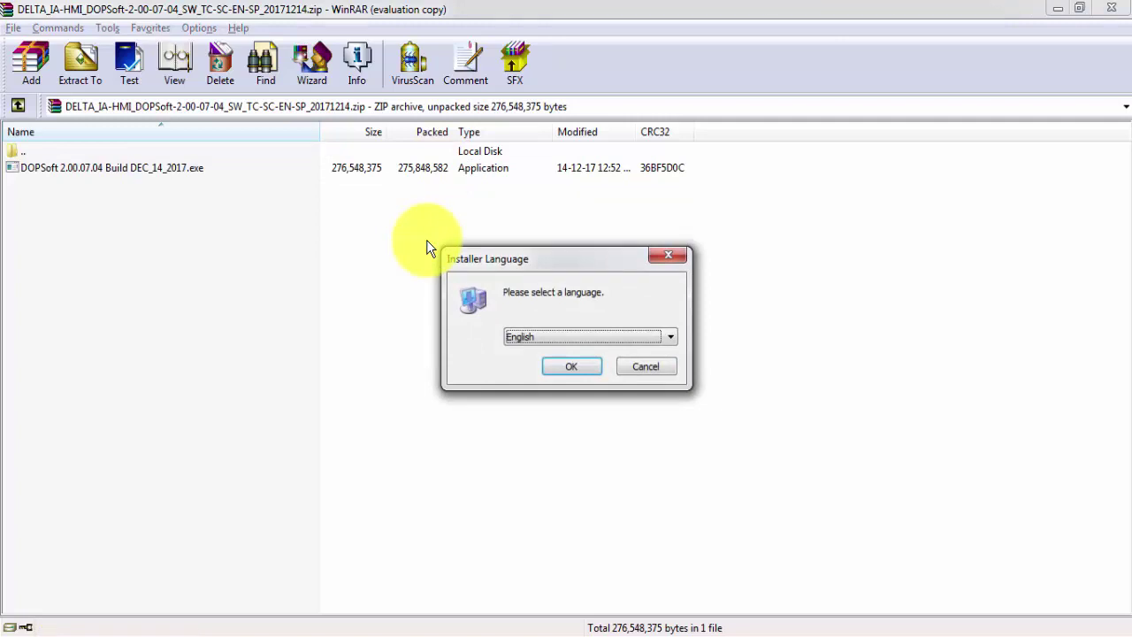
Install DOPSoft with English as the installer language and the default components, and close the setup wizard on completion
left_click(571, 367)
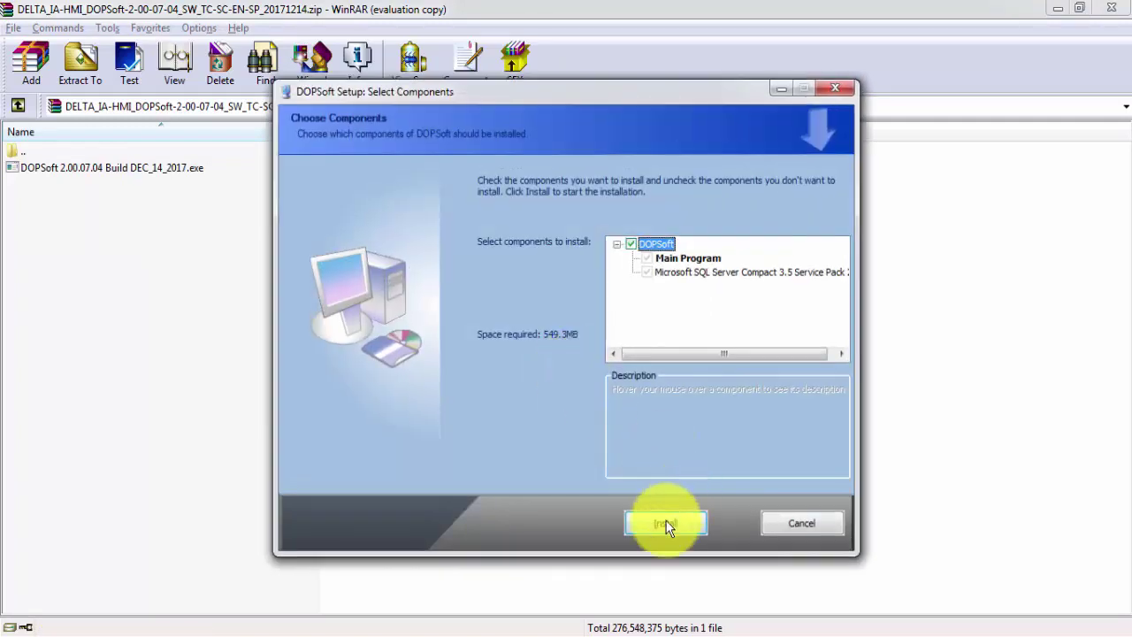
left_click(664, 524)
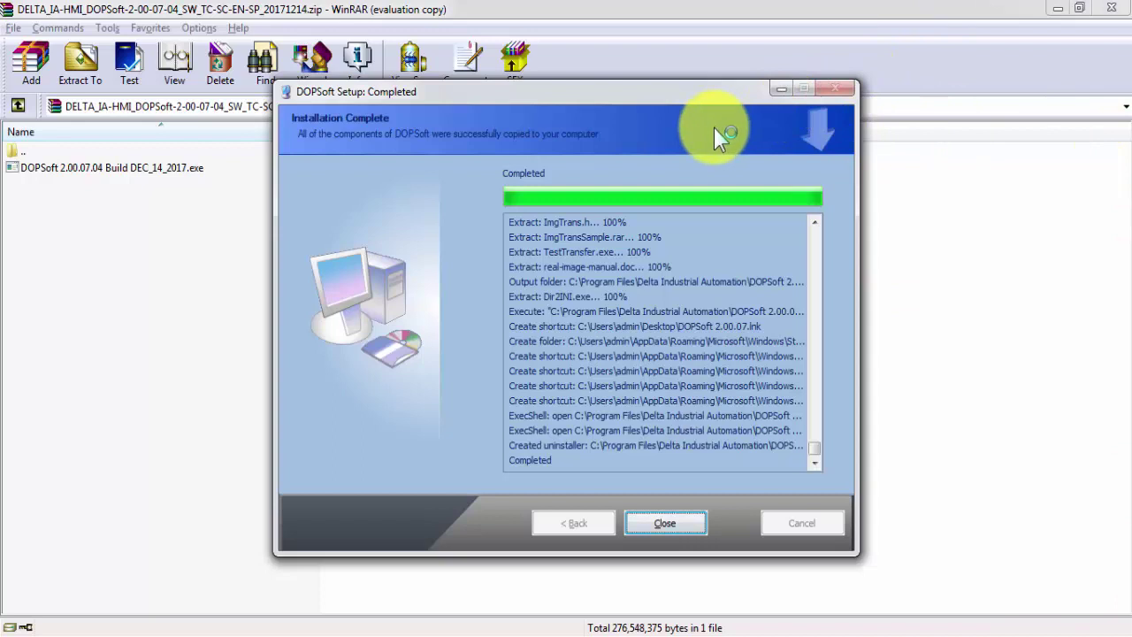
left_click(668, 525)
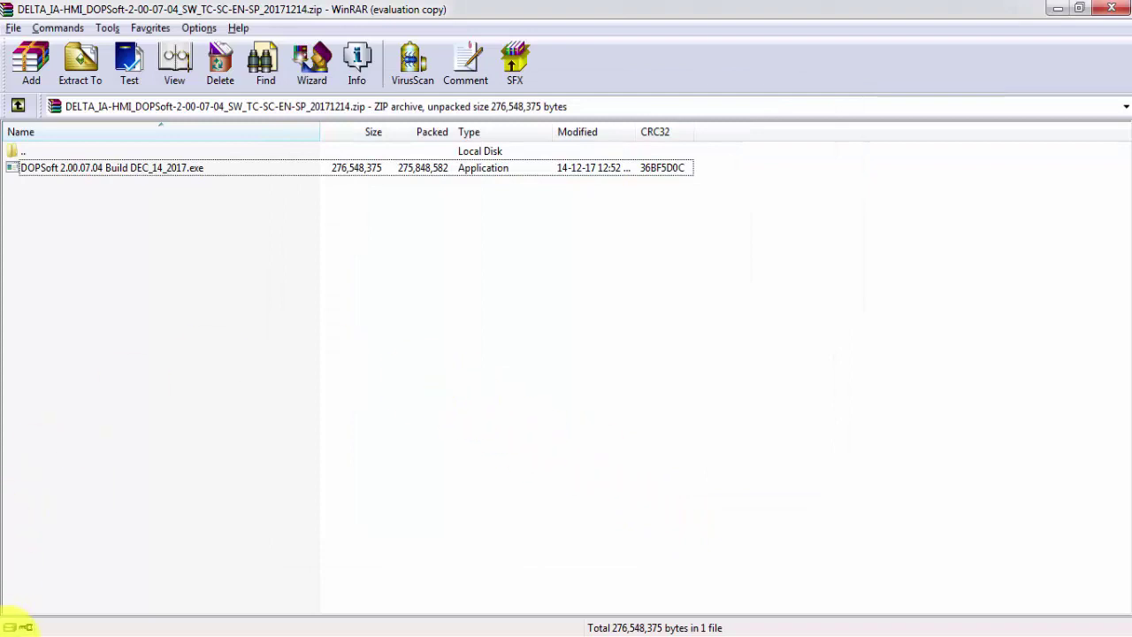
Launch DOPSoft 2.00.07 from the Delta Industrial Automation HMI program folder
left_click(11, 625)
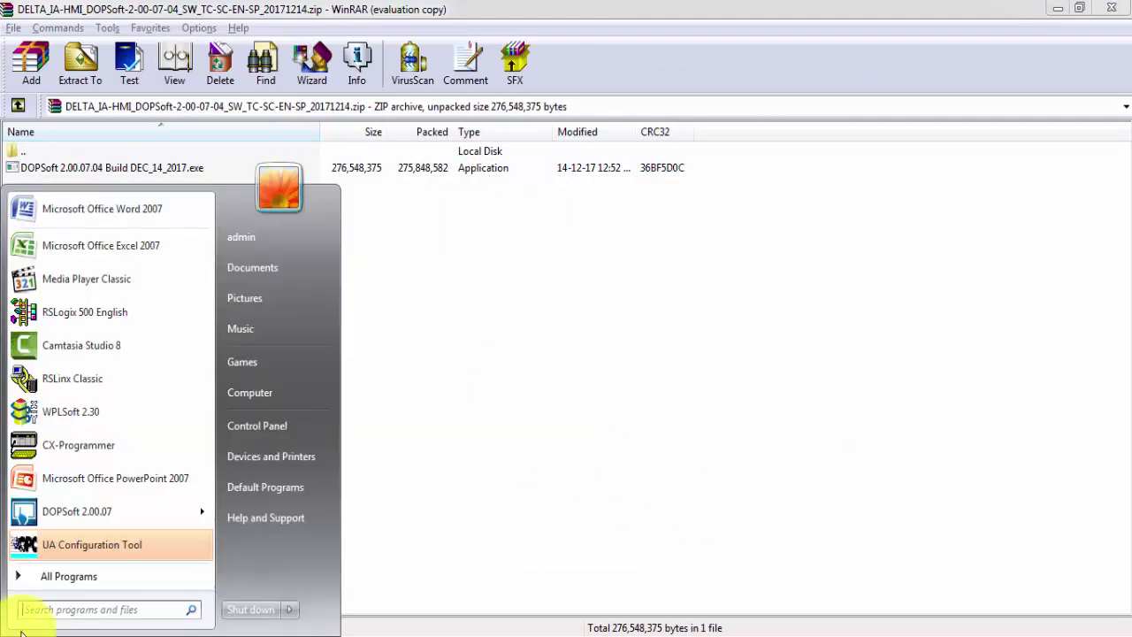
left_click(54, 576)
left_click(160, 249)
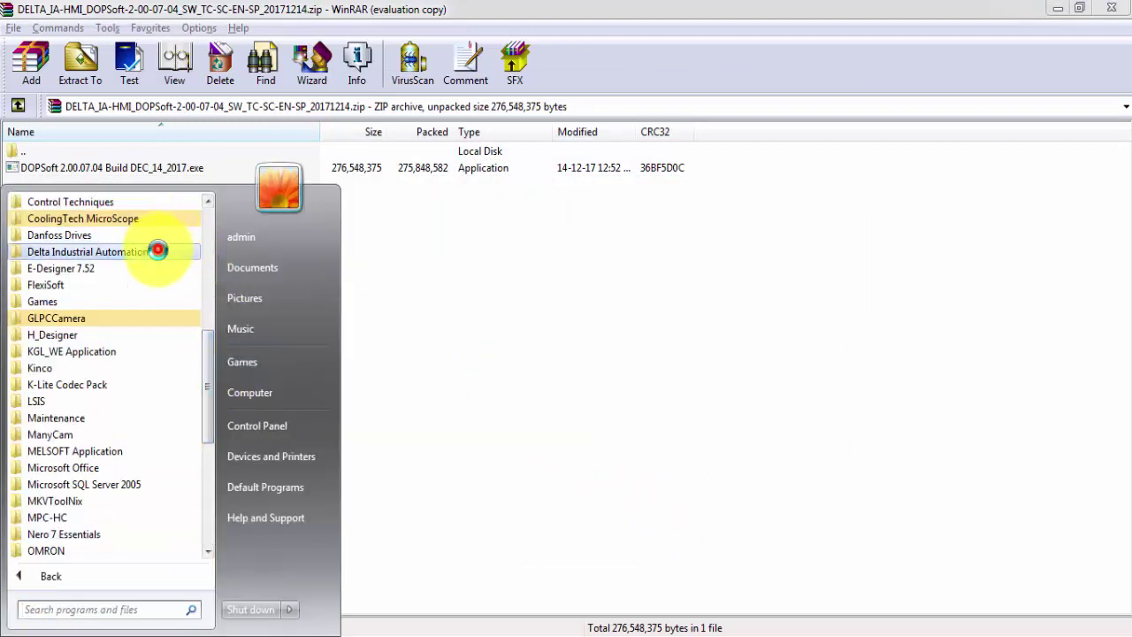
left_click(122, 285)
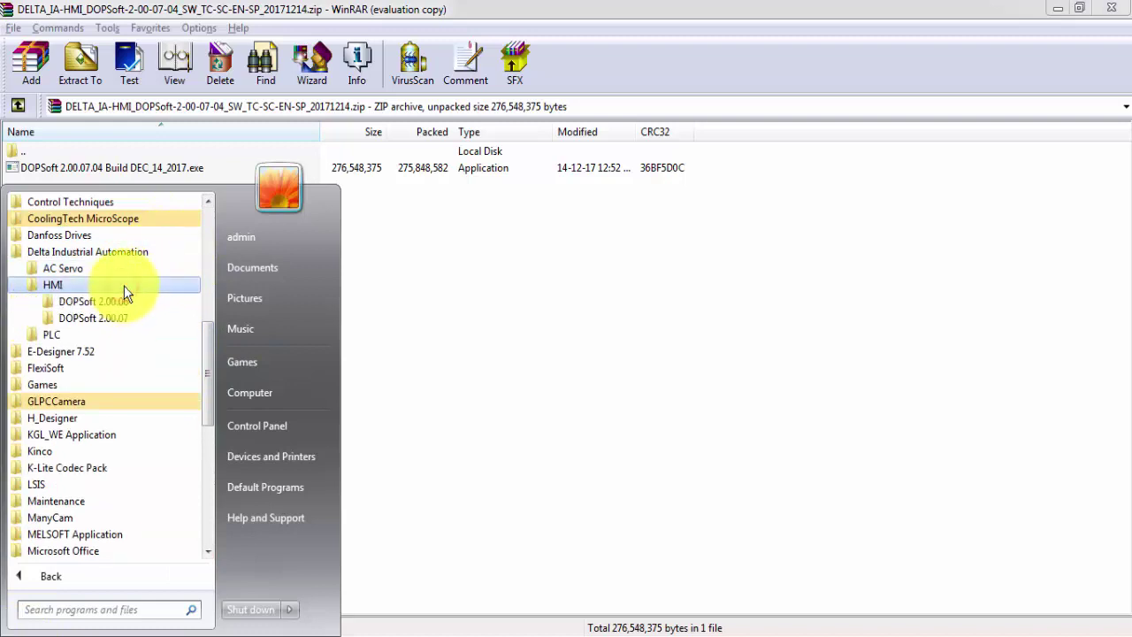
left_click(137, 318)
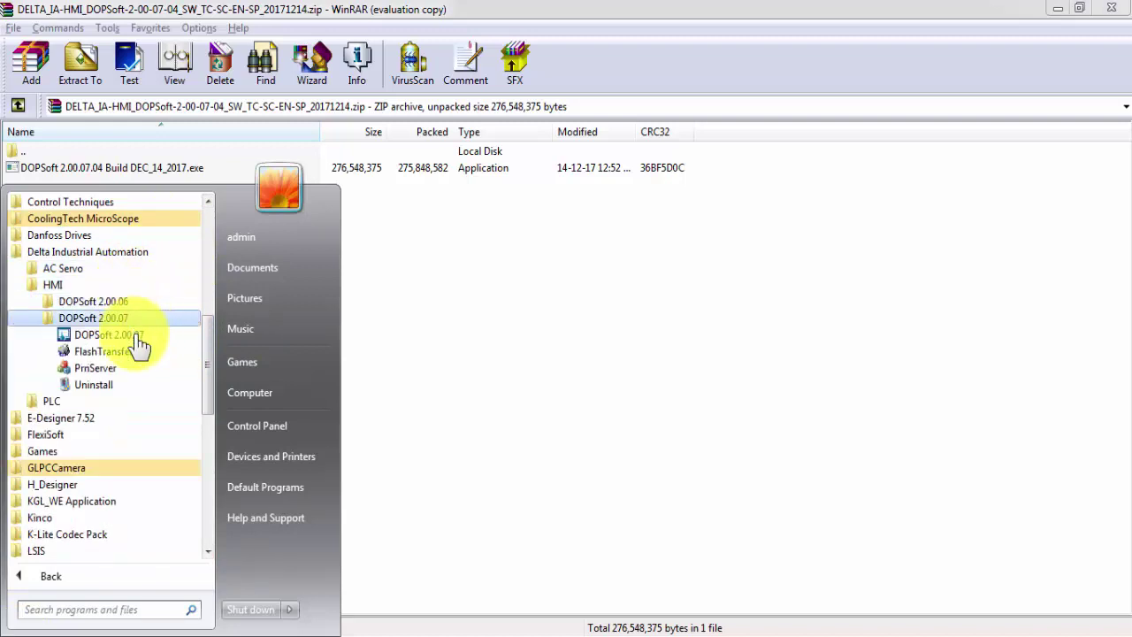
left_click(133, 335)
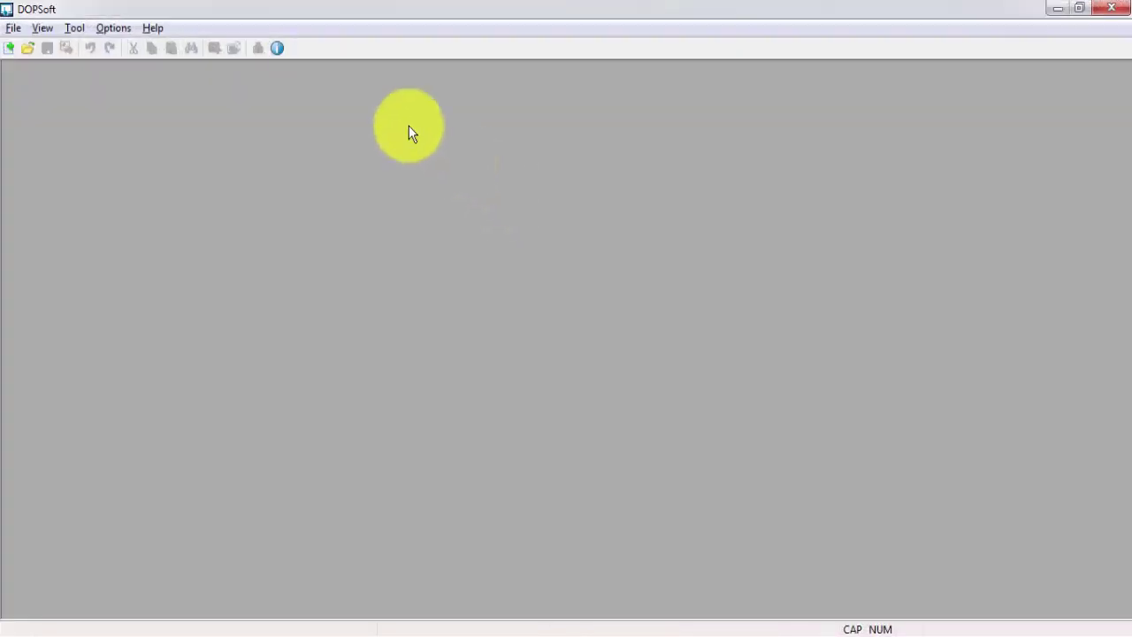
View the DOPSoft version information and close the About window
left_click(152, 28)
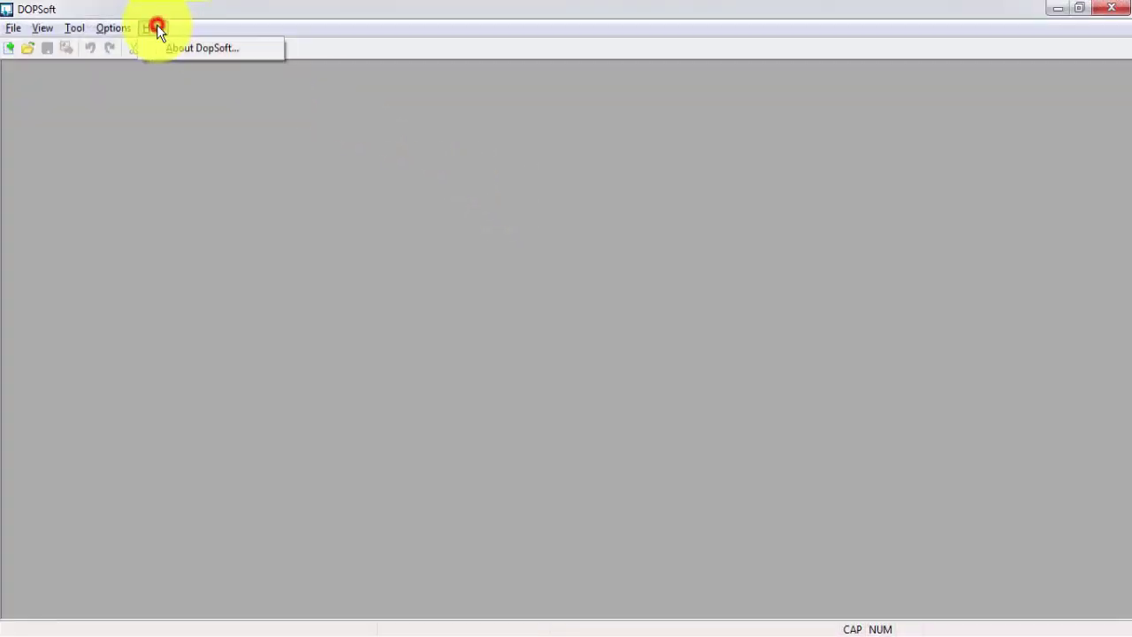
left_click(202, 48)
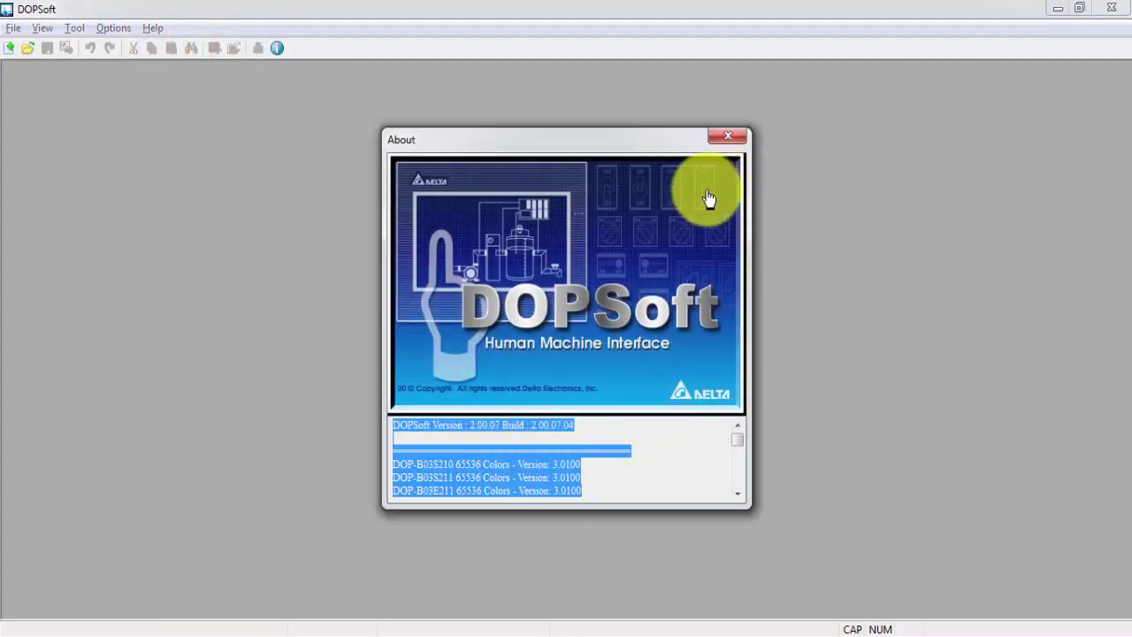
left_click(727, 136)
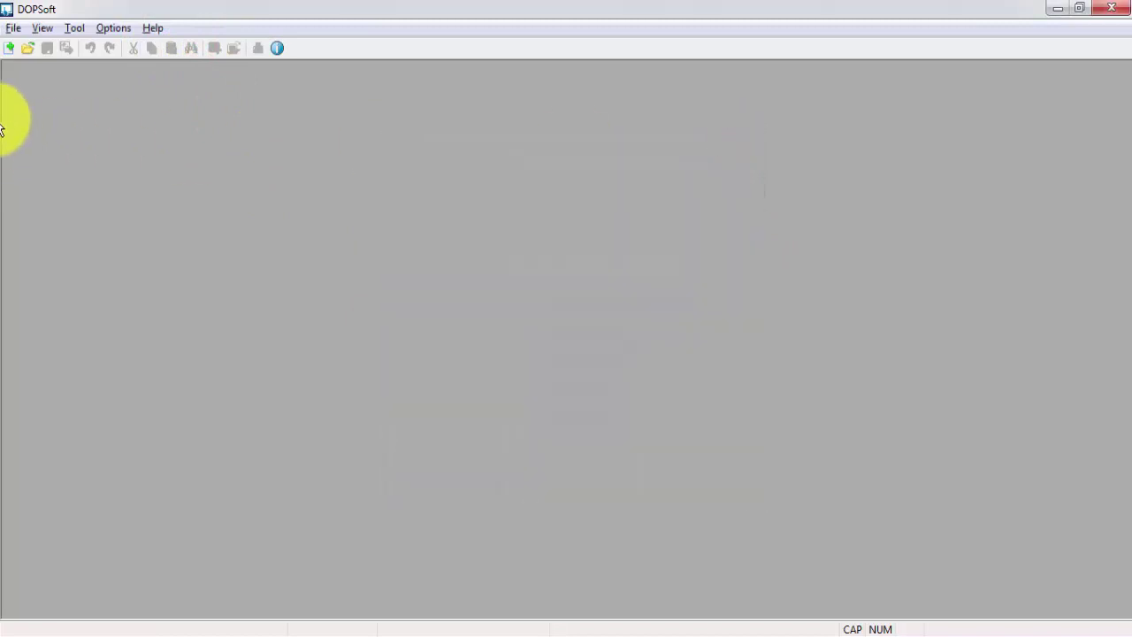
Create a new DOP-B series project for HMI model B04S211, keeping the default project and communication settings
left_click(8, 48)
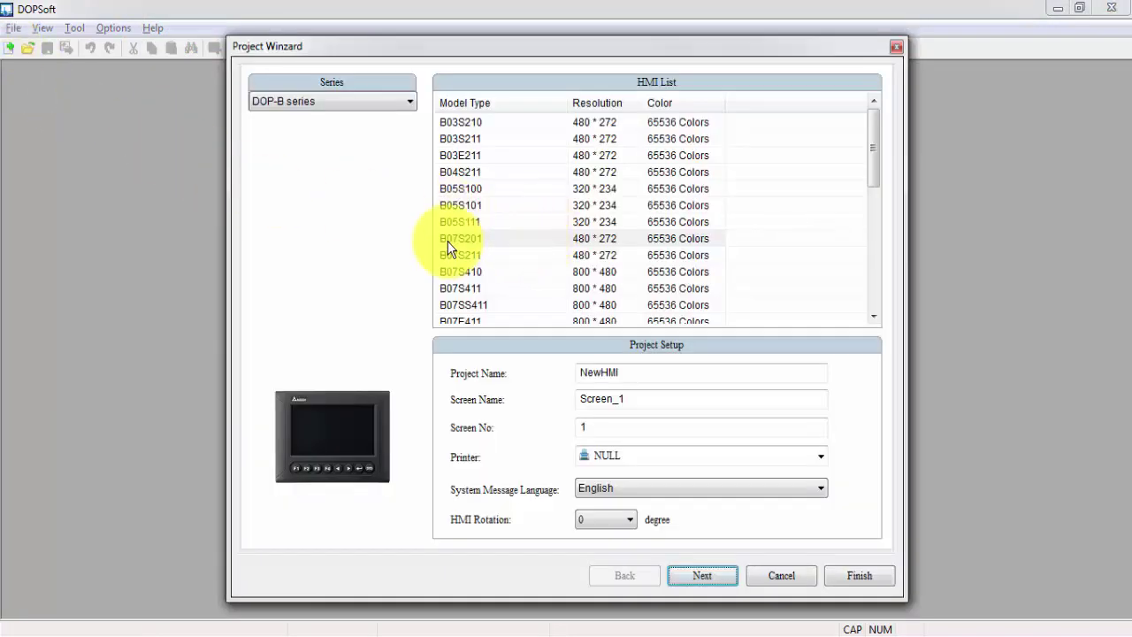
left_click(472, 172)
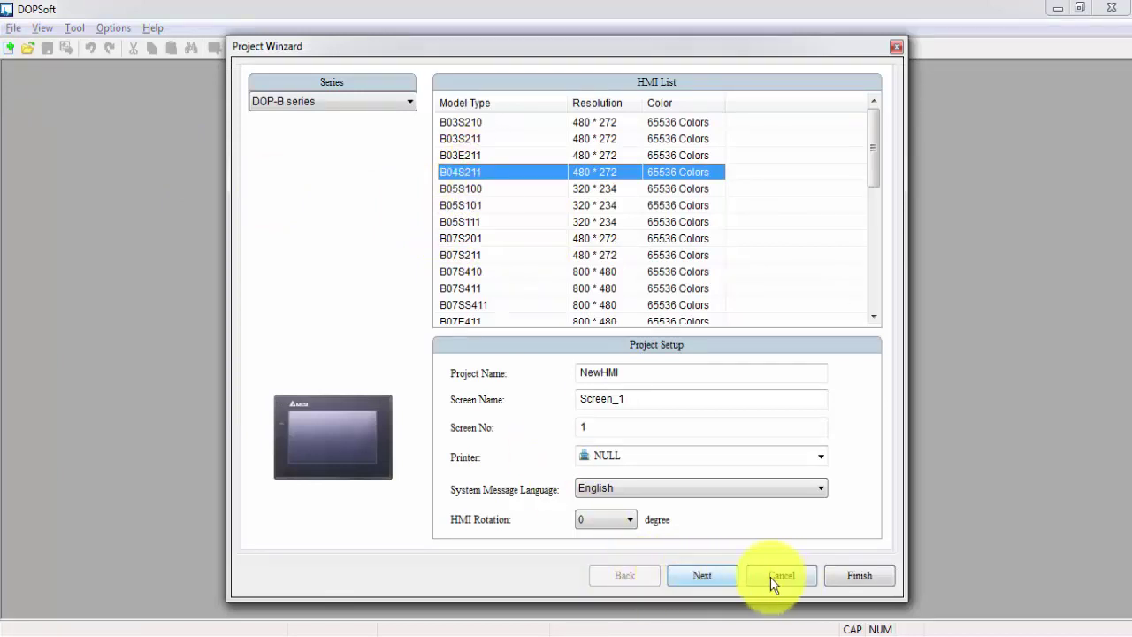
left_click(709, 573)
left_click(870, 578)
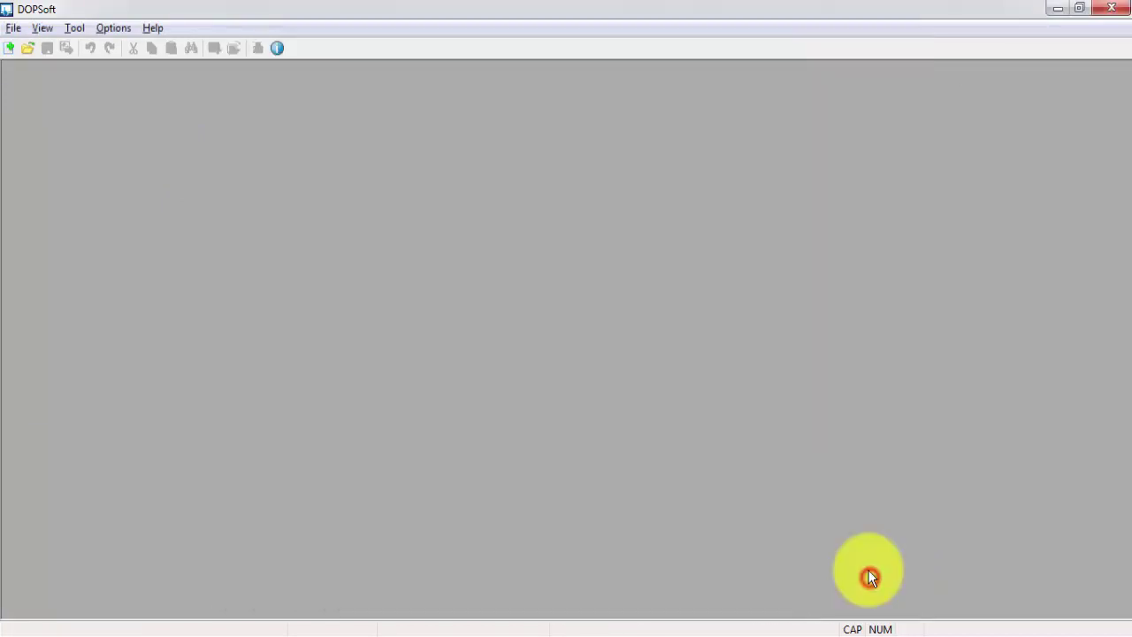